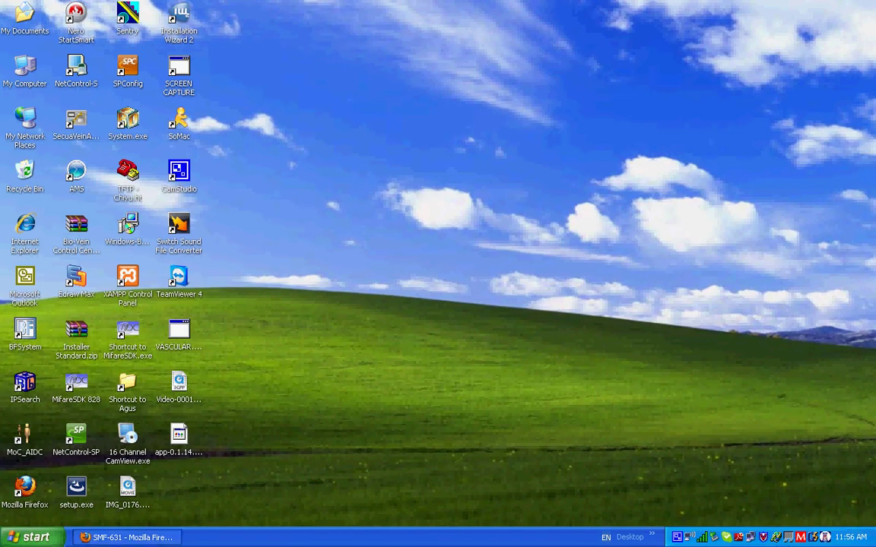
Step: Restore the SMF-631 Firefox window from the taskbar to bring back the Access Log page
{"action": "left_click", "coordinate": [126, 537]}
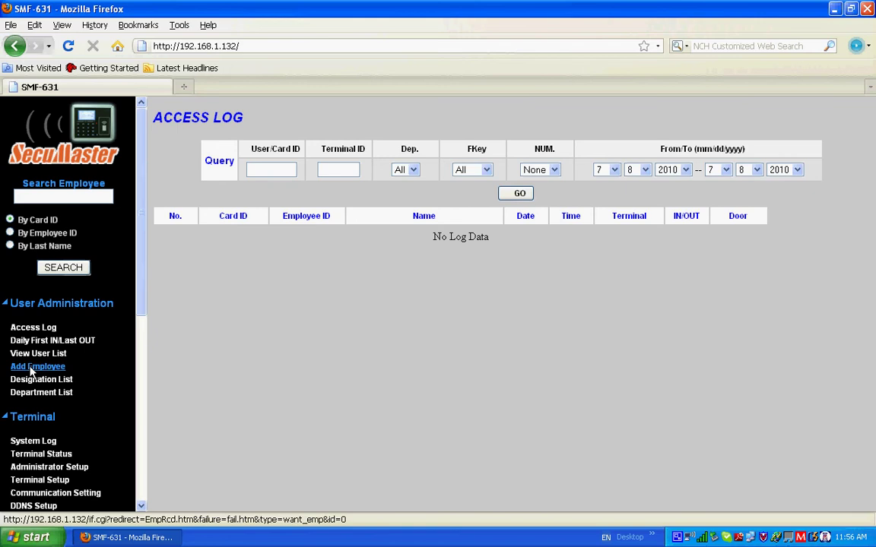
Step: View Terminal Status showing firmware 2.08.00, log count 4 and 0 registered users
{"action": "left_click", "coordinate": [43, 455]}
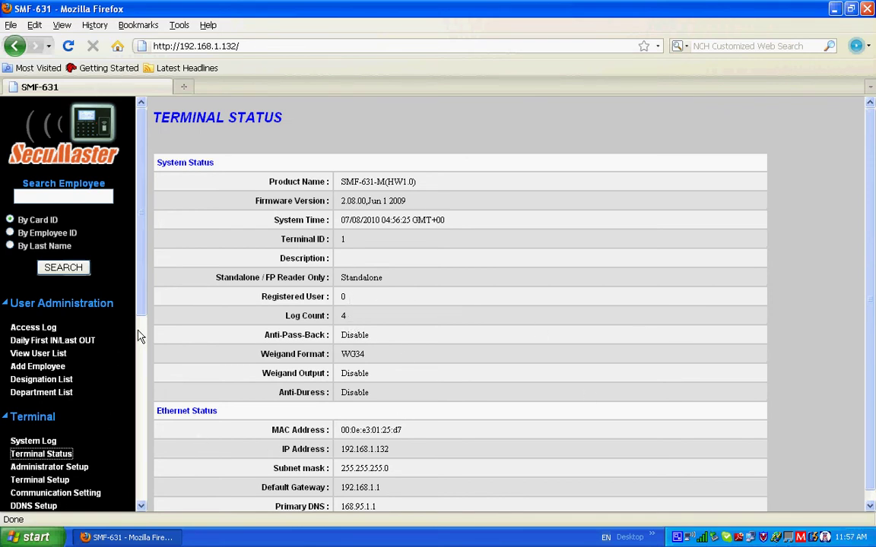
{"action": "left_click_drag", "start_coordinate": [144, 299], "coordinate": [145, 356]}
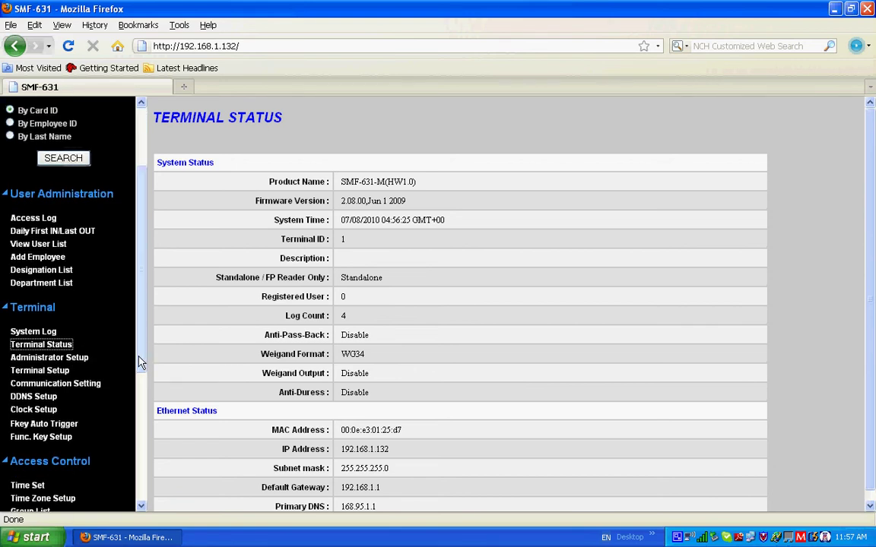
{"action": "left_click_drag", "start_coordinate": [140, 361], "coordinate": [138, 288]}
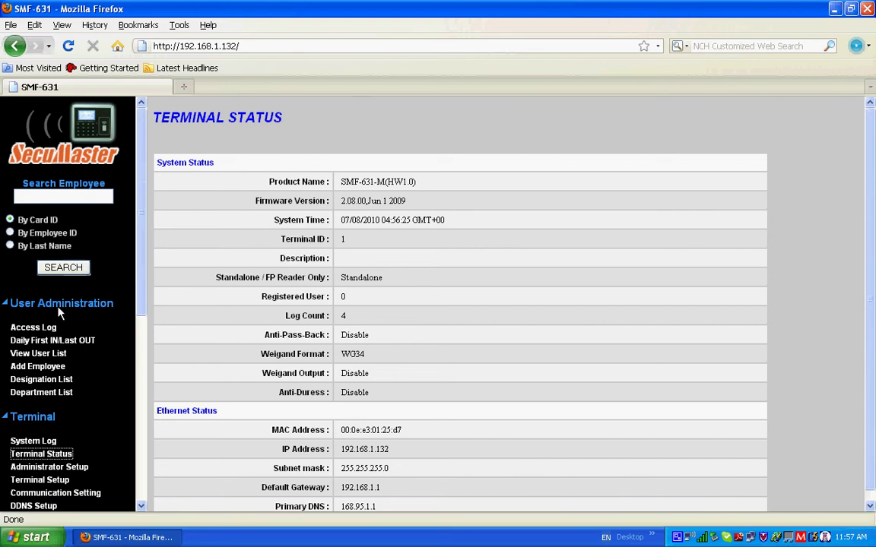
Step: Delete all four access log records through Tools > Reset and confirm the warning
{"action": "left_click", "coordinate": [34, 328]}
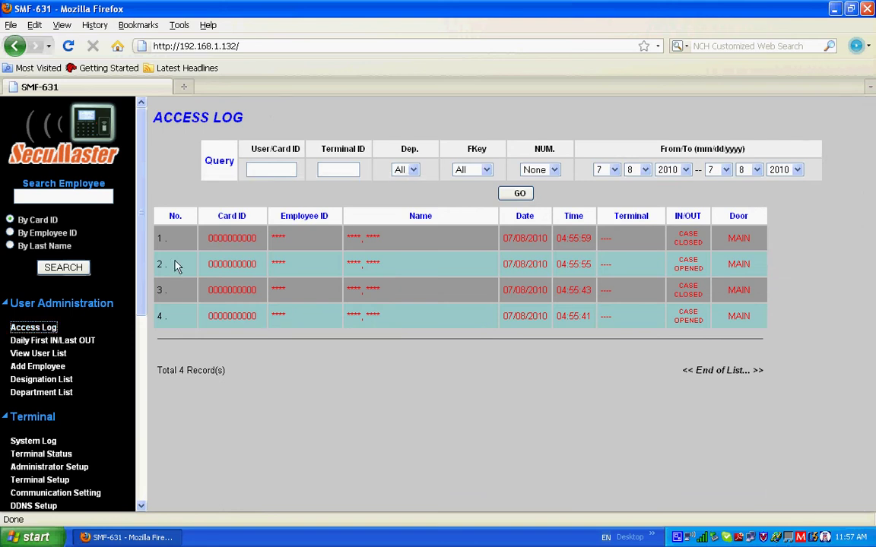
{"action": "scroll", "coordinate": [139, 297], "scroll_direction": "down", "scroll_amount": 8}
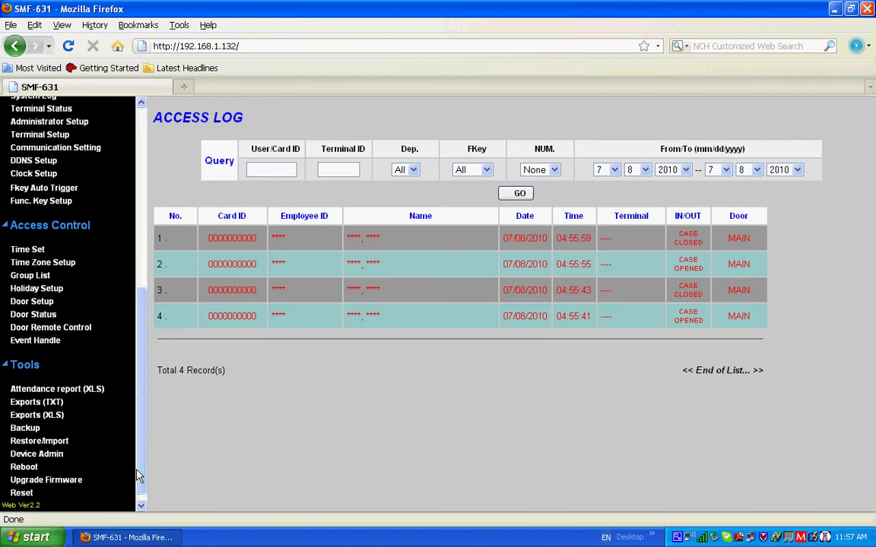
{"action": "left_click", "coordinate": [25, 495]}
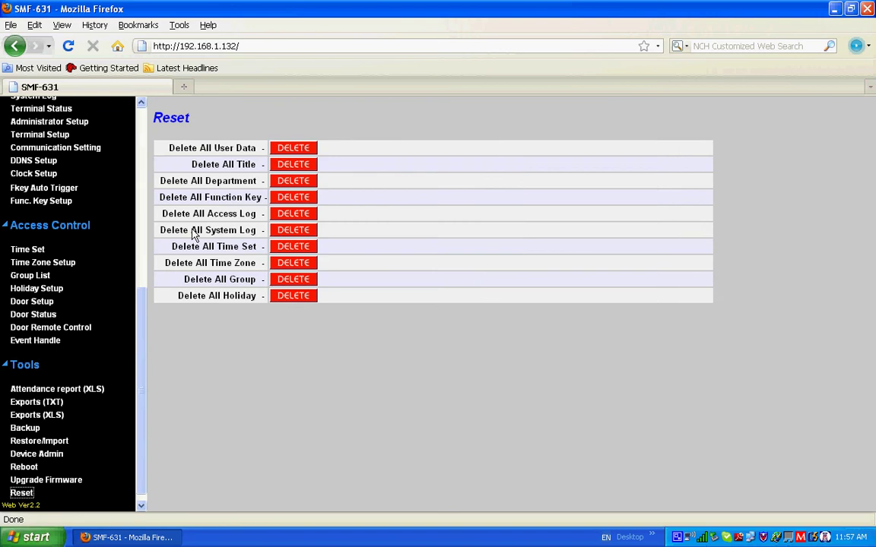
{"action": "left_click", "coordinate": [292, 215]}
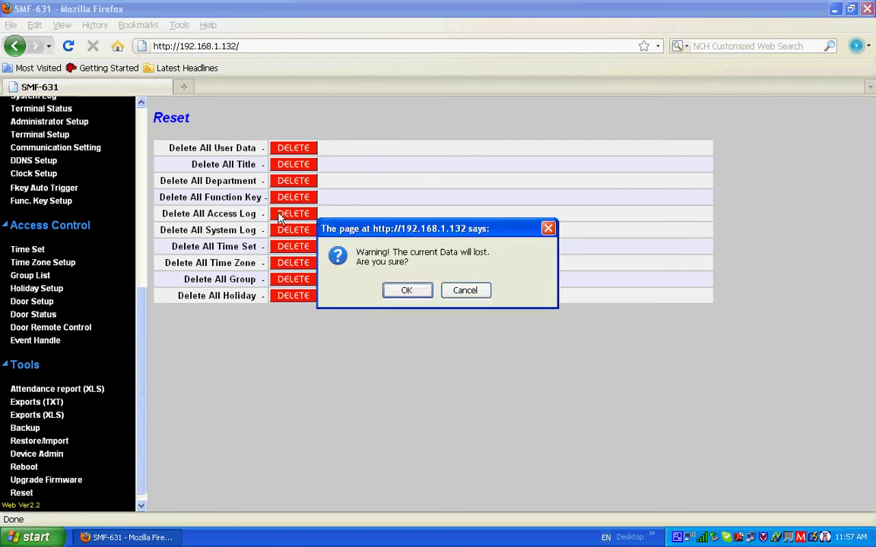
{"action": "left_click", "coordinate": [407, 290]}
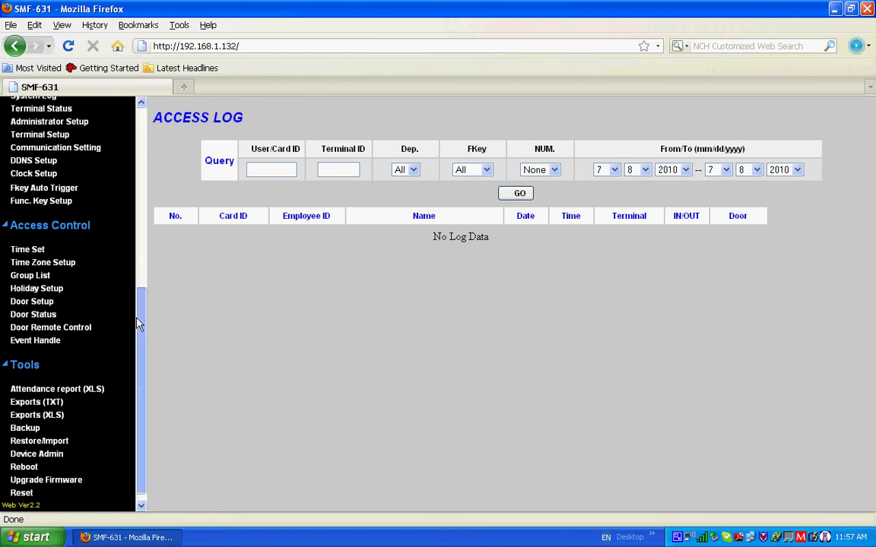
{"action": "left_click_drag", "start_coordinate": [140, 325], "coordinate": [140, 257]}
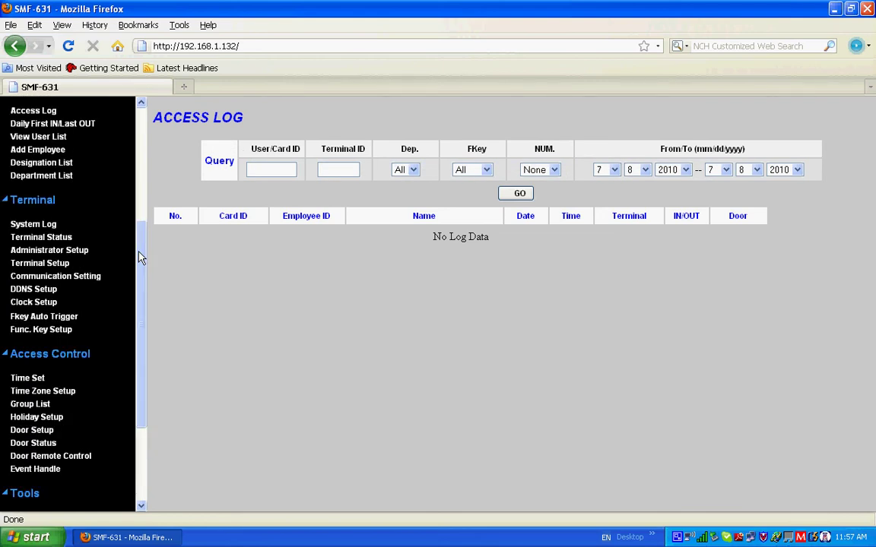
Step: In Terminal Setup, set Illegal Access Event to RECORDED and save the configuration
{"action": "left_click", "coordinate": [55, 264]}
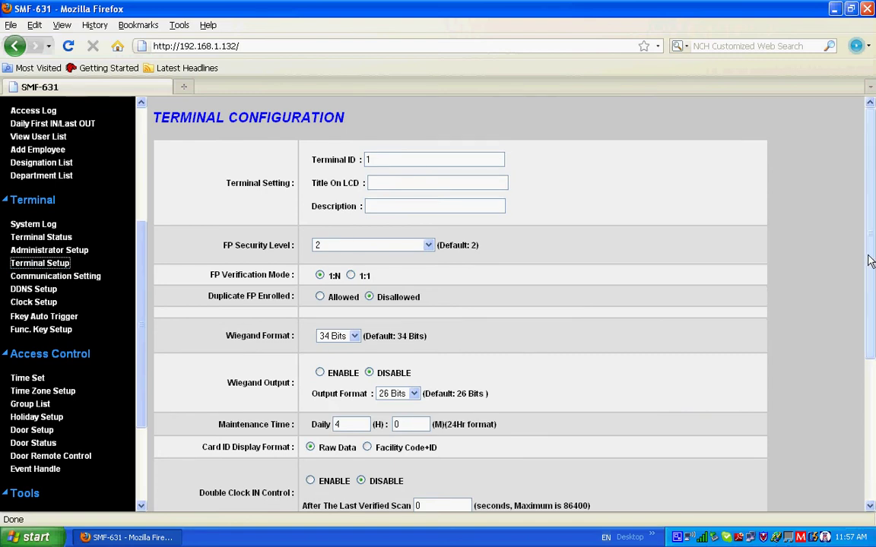
{"action": "left_click", "coordinate": [869, 393]}
{"action": "left_click_drag", "start_coordinate": [869, 393], "coordinate": [869, 391]}
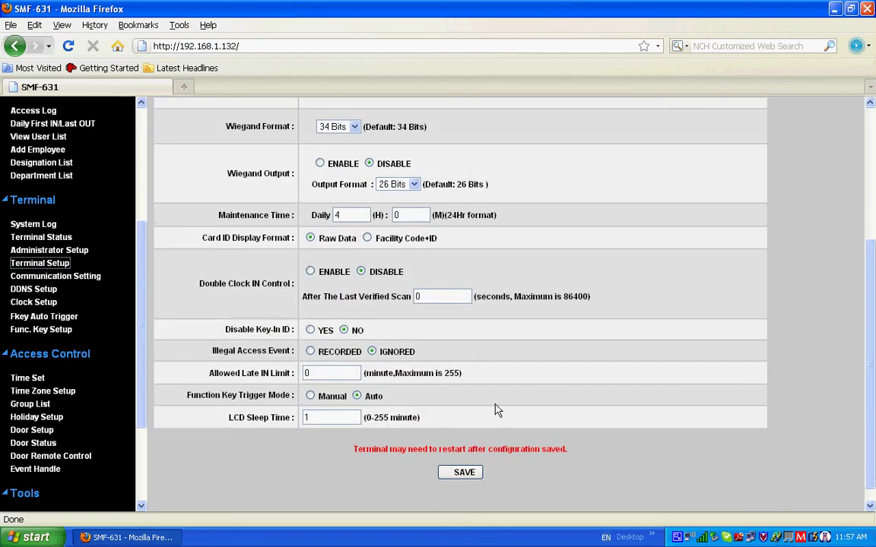
{"action": "left_click", "coordinate": [310, 352]}
{"action": "left_click", "coordinate": [464, 472]}
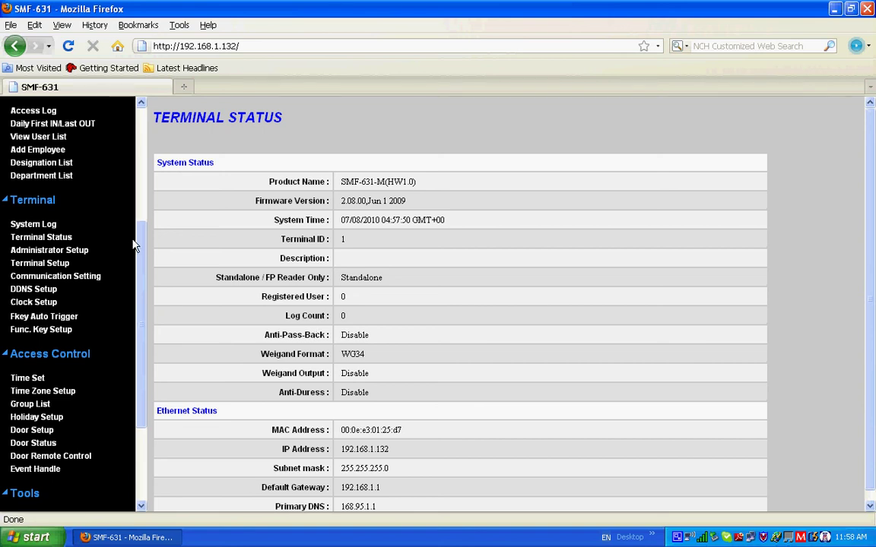
Step: Show the Access Log listing the unregistered card at the MAIN door, 07/08/2010 04:58:03
{"action": "scroll", "coordinate": [141, 247], "scroll_direction": "up", "scroll_amount": 5}
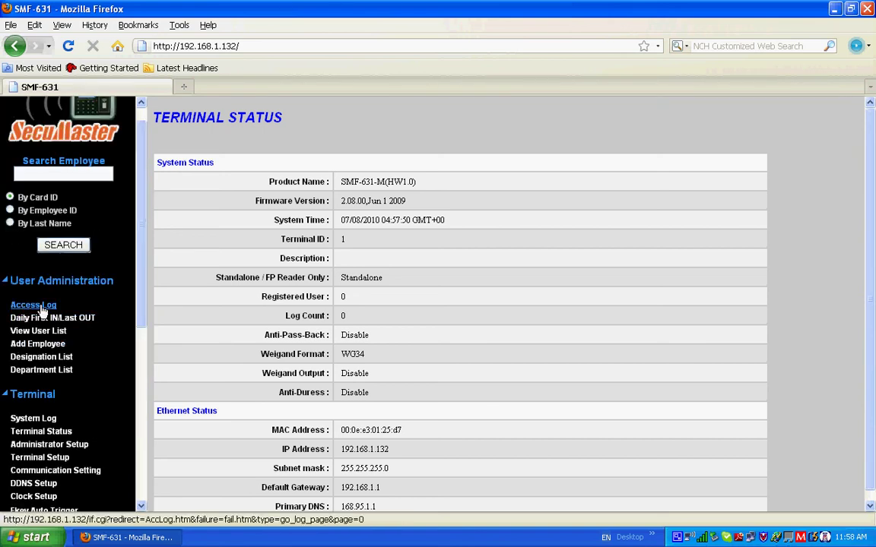
{"action": "left_click", "coordinate": [34, 304]}
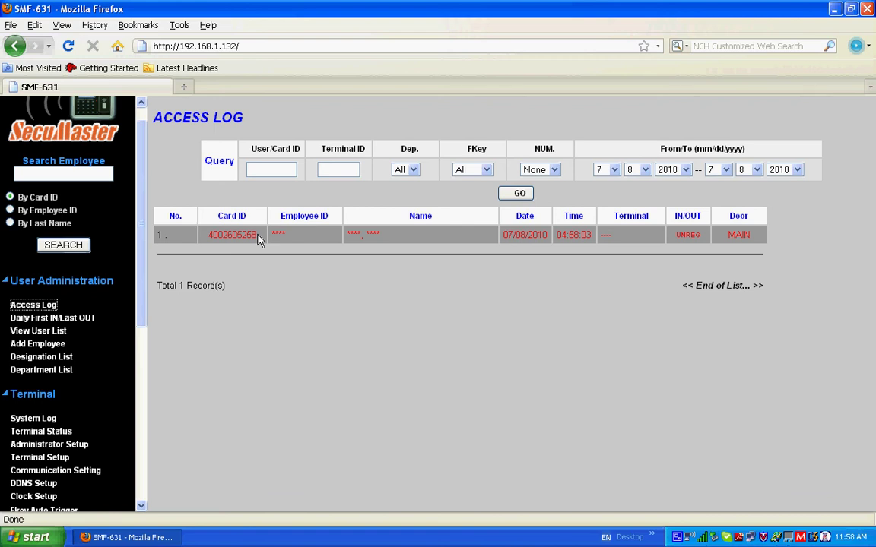
Step: Start an Add New Employee form and look up the flashed card's number in the Access Log
{"action": "left_click", "coordinate": [47, 347]}
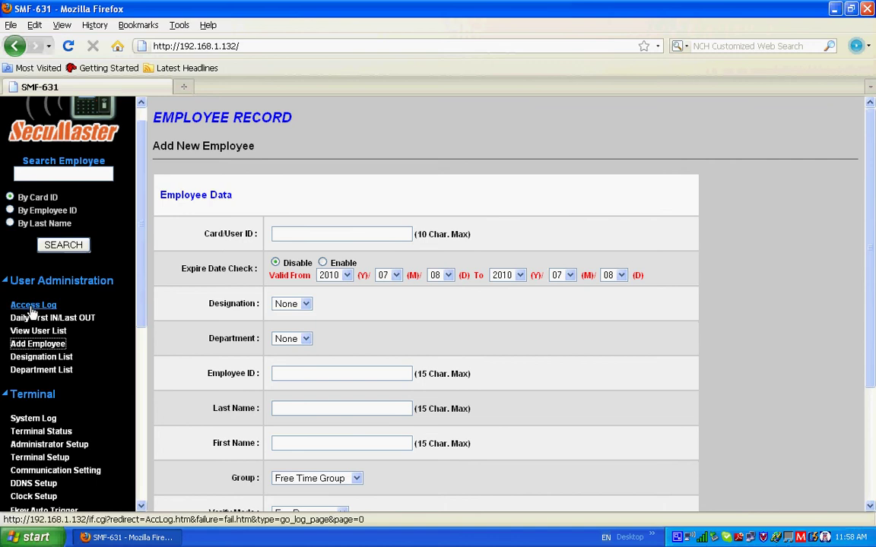
{"action": "left_click", "coordinate": [285, 234]}
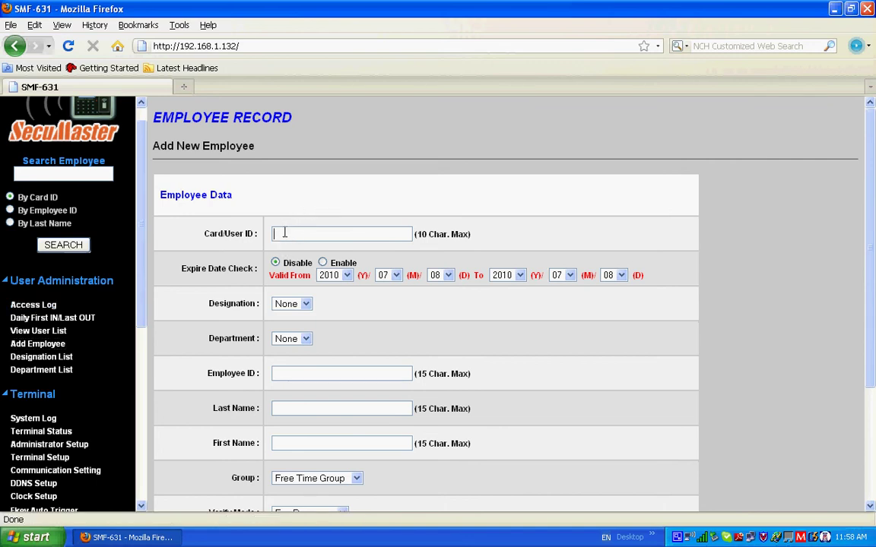
{"action": "left_click", "coordinate": [35, 306]}
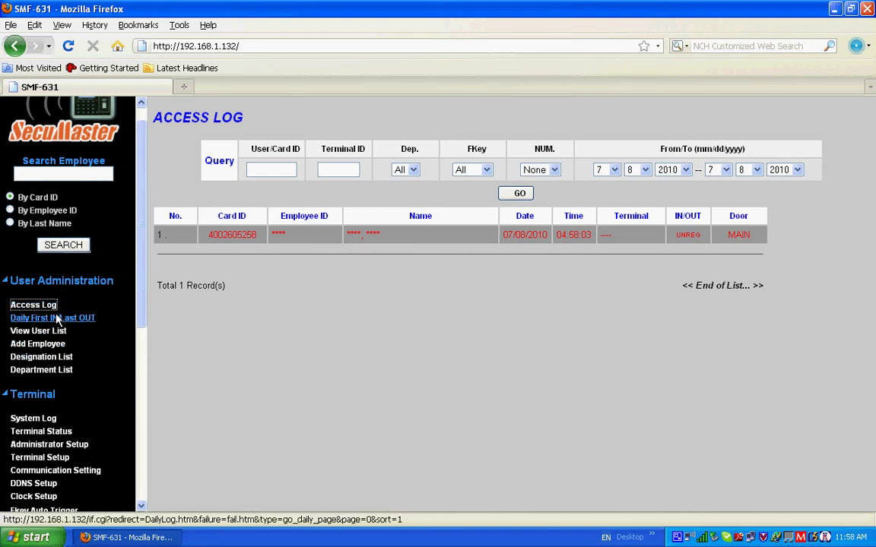
{"action": "left_click", "coordinate": [57, 319]}
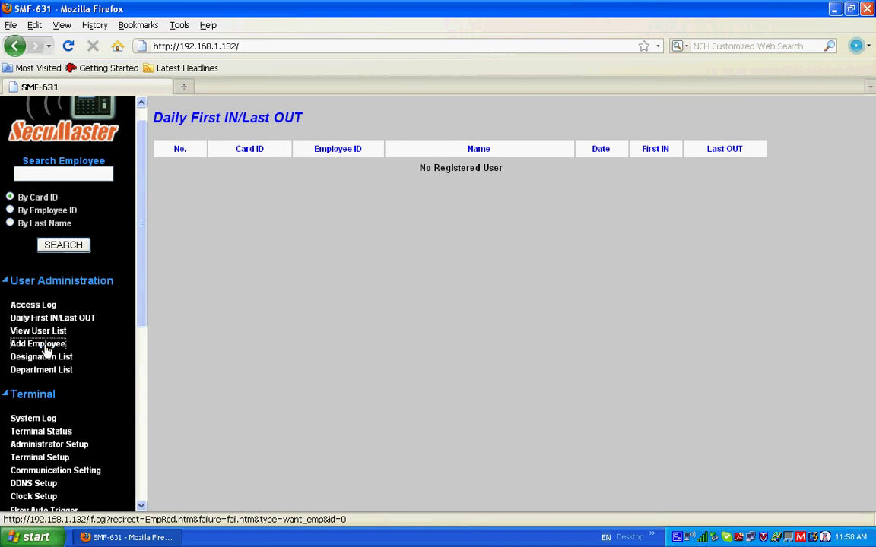
{"action": "left_click", "coordinate": [45, 346]}
Step: Fill in the flashed card's ID as Card/User ID, Employee ID 0001 and Last Name 'Test'
{"action": "left_click", "coordinate": [280, 233]}
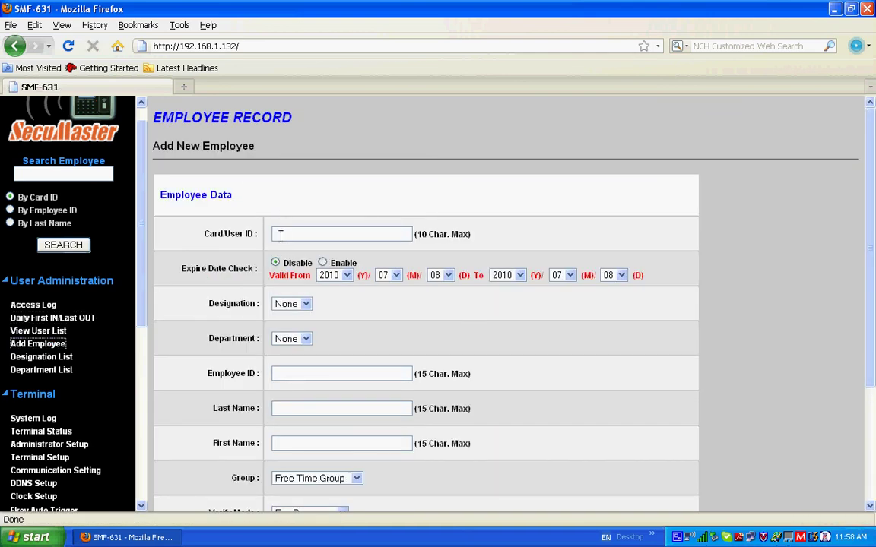
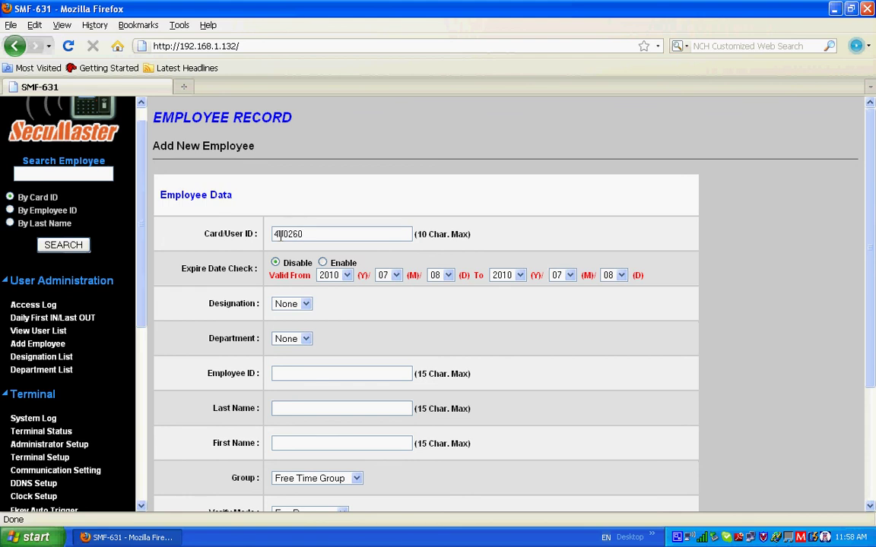
{"action": "left_click", "coordinate": [306, 372]}
{"action": "type", "text": "0001"}
{"action": "type", "text": "Test"}
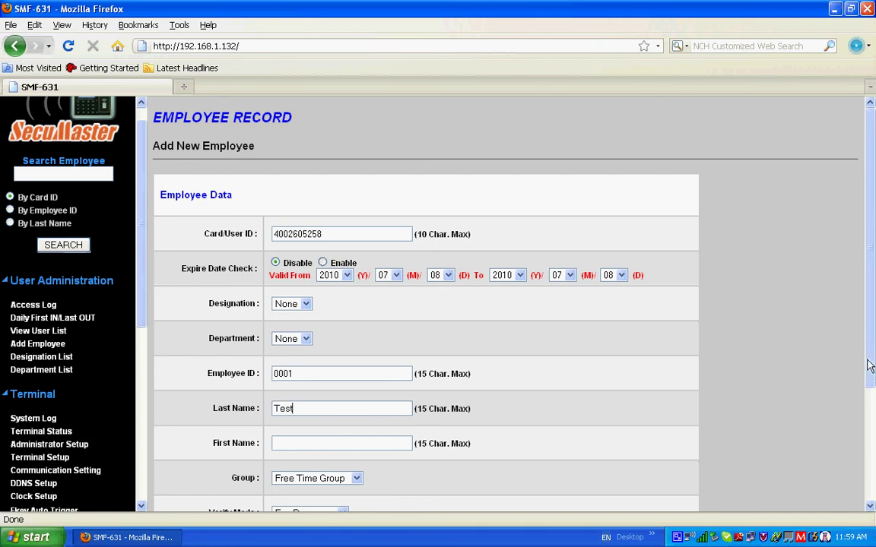
Step: Review the Verify Mode and Group dropdown options, keeping Free Time Group as the group
{"action": "scroll", "coordinate": [868, 366], "scroll_direction": "down", "scroll_amount": 4}
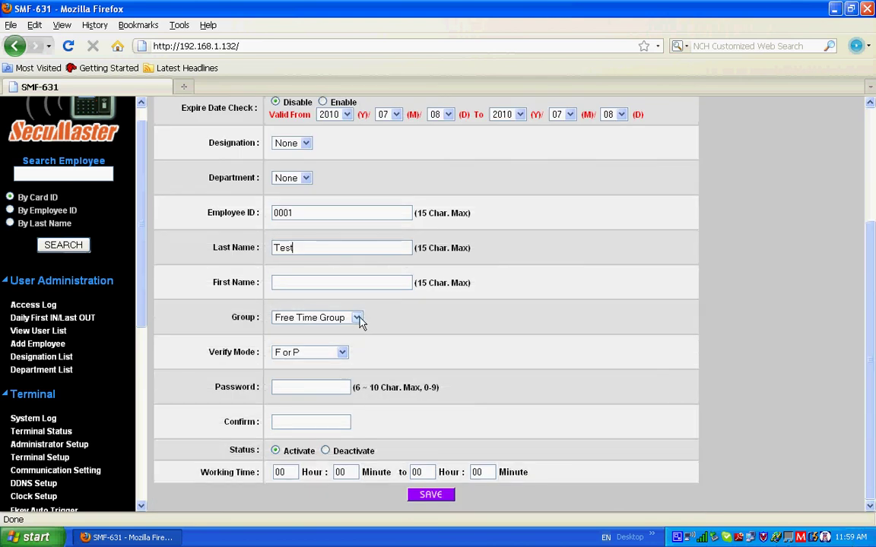
{"action": "left_click", "coordinate": [342, 353]}
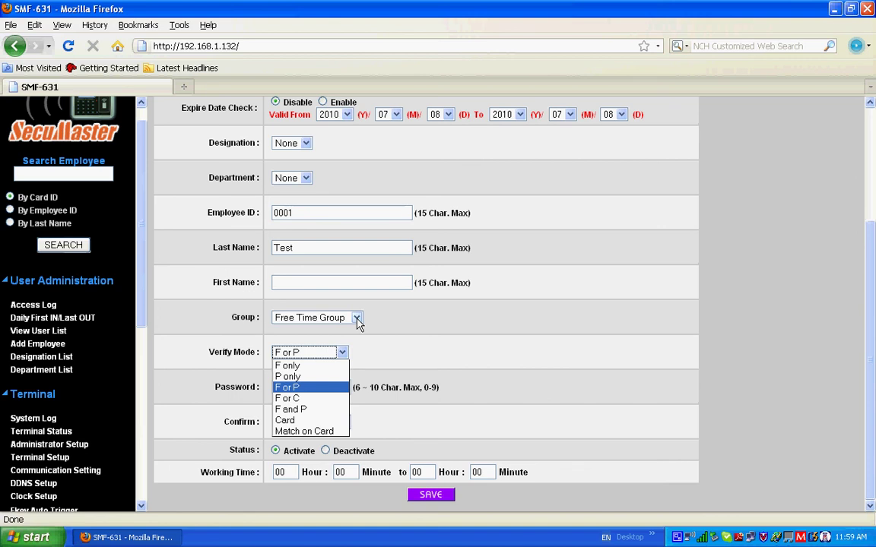
{"action": "left_click", "coordinate": [358, 319]}
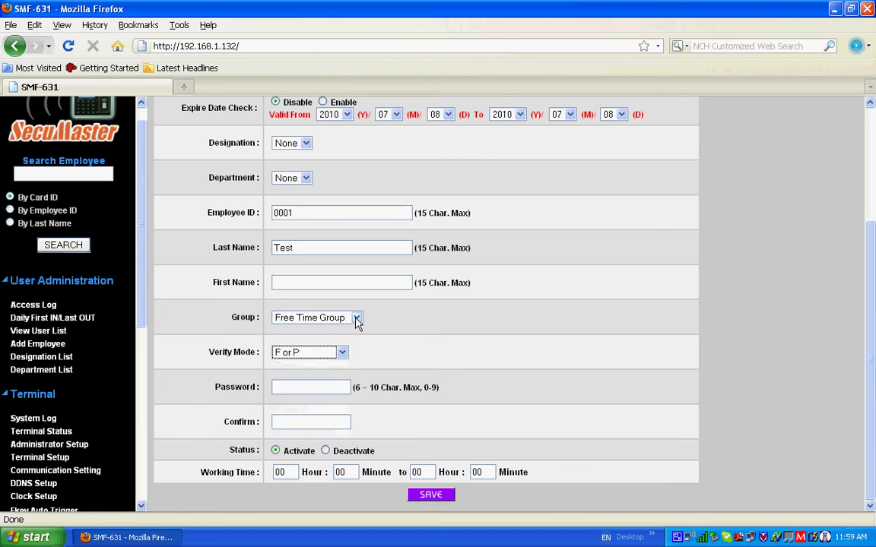
{"action": "left_click", "coordinate": [357, 319]}
{"action": "left_click", "coordinate": [329, 343]}
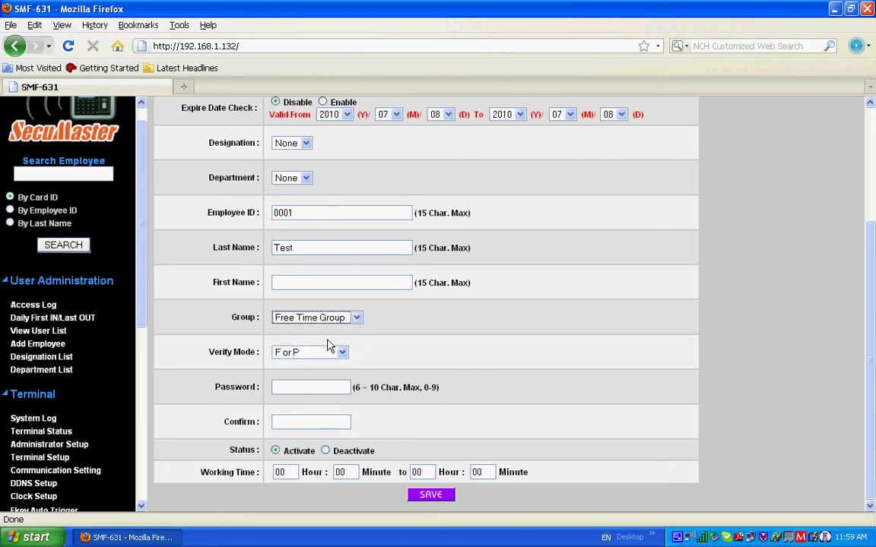
{"action": "left_click", "coordinate": [343, 354]}
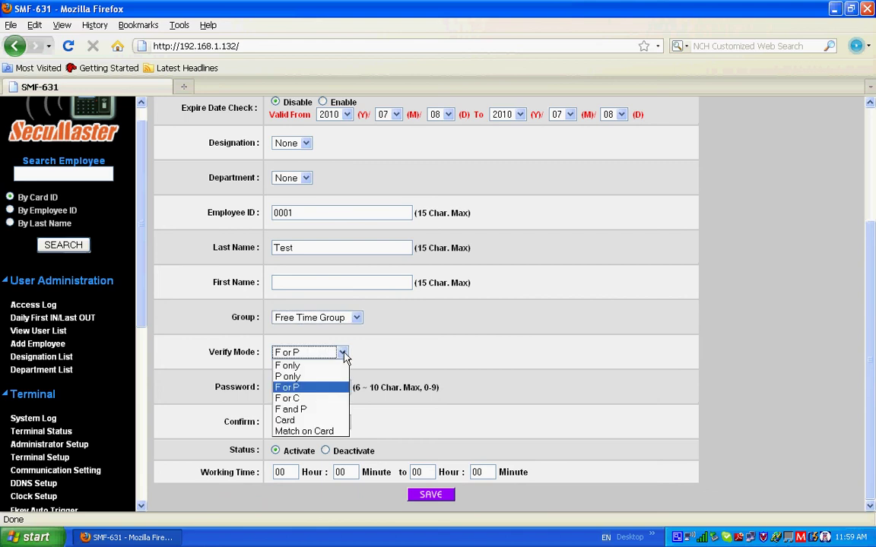